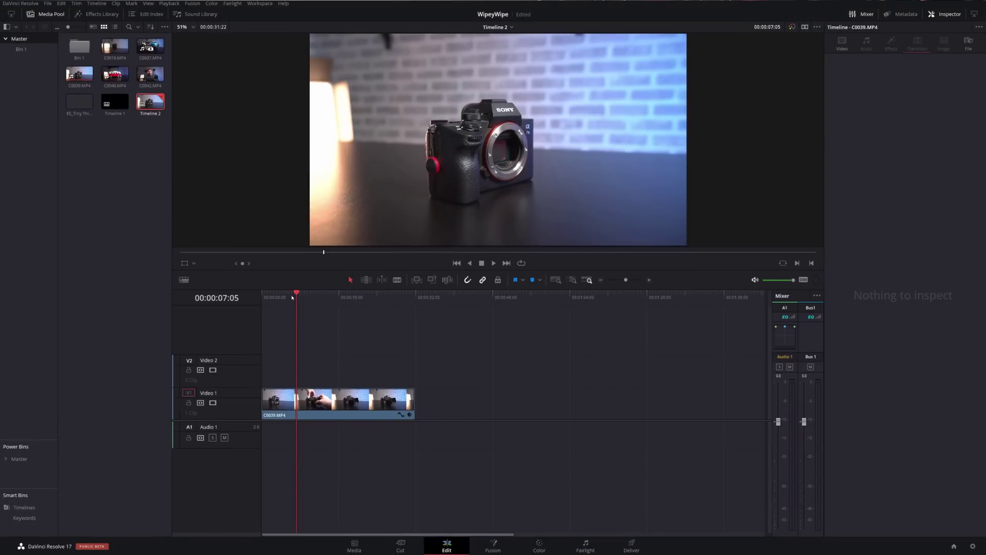
- Split the C0039.MP4 clip at two points to isolate its middle section
{"action": "left_click_drag", "start_coordinate": [296, 299], "coordinate": [377, 301]}
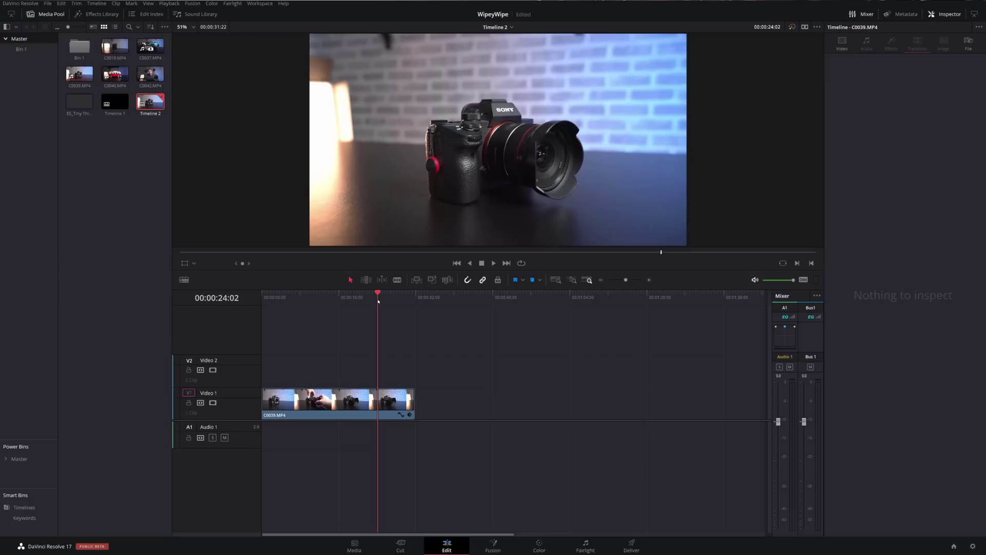
{"action": "left_click_drag", "start_coordinate": [378, 301], "coordinate": [301, 300]}
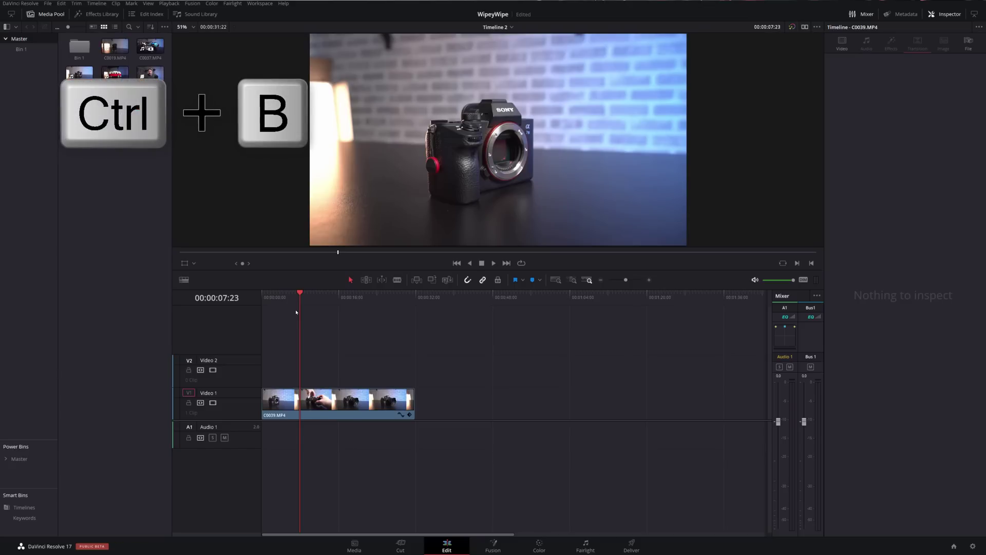
{"action": "key", "text": "ctrl+b"}
{"action": "left_click_drag", "start_coordinate": [300, 297], "coordinate": [370, 297]}
{"action": "key", "text": "ctrl+b"}
{"action": "key", "text": "ctrl+b"}
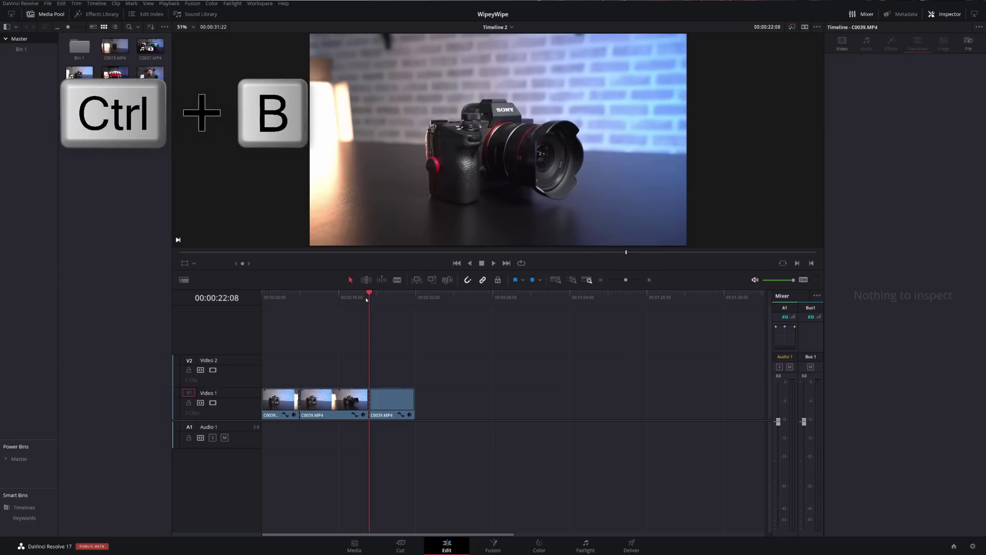
- Delete the middle piece so the two remaining parts close up, then play across the cut
{"action": "left_click", "coordinate": [334, 401]}
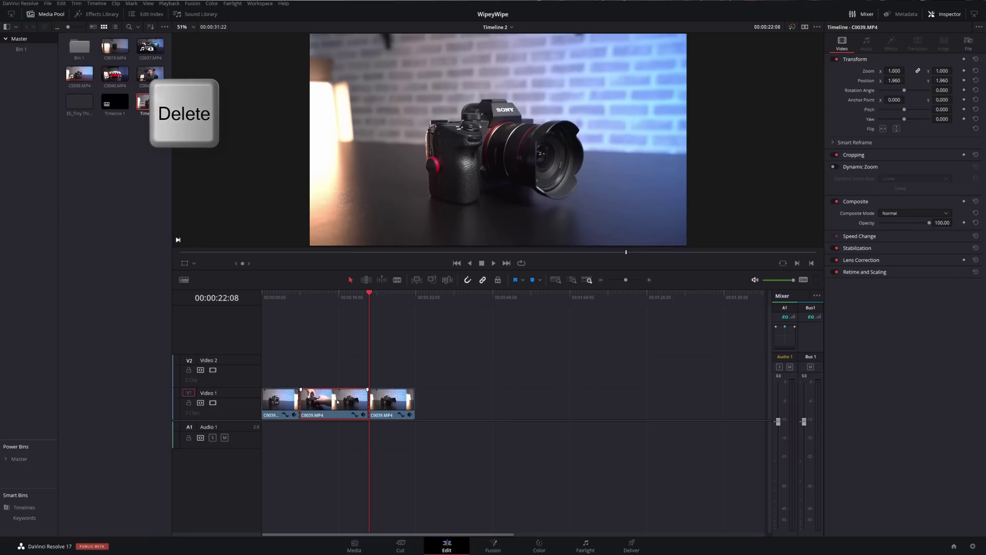
{"action": "key", "text": "Delete"}
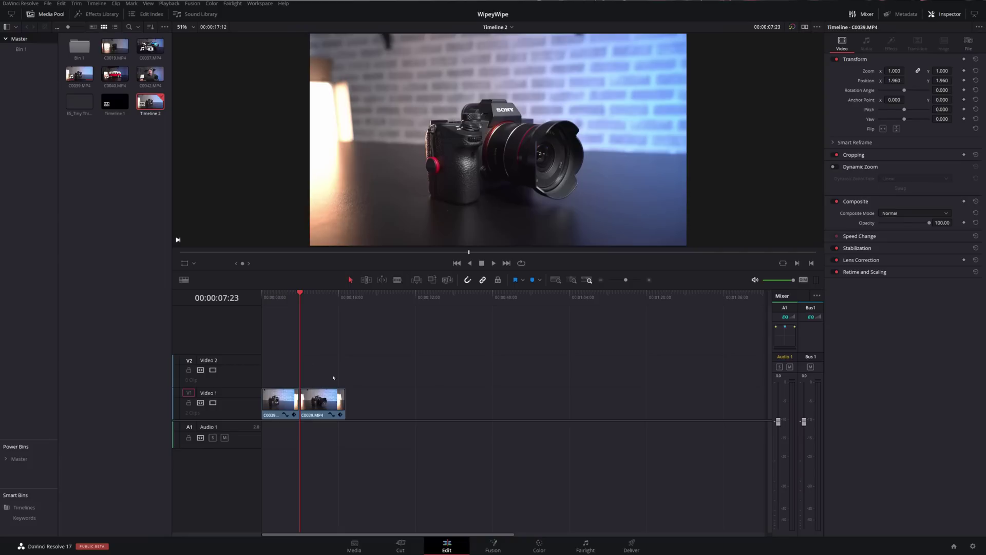
{"action": "left_click", "coordinate": [289, 298]}
{"action": "key", "text": "space"}
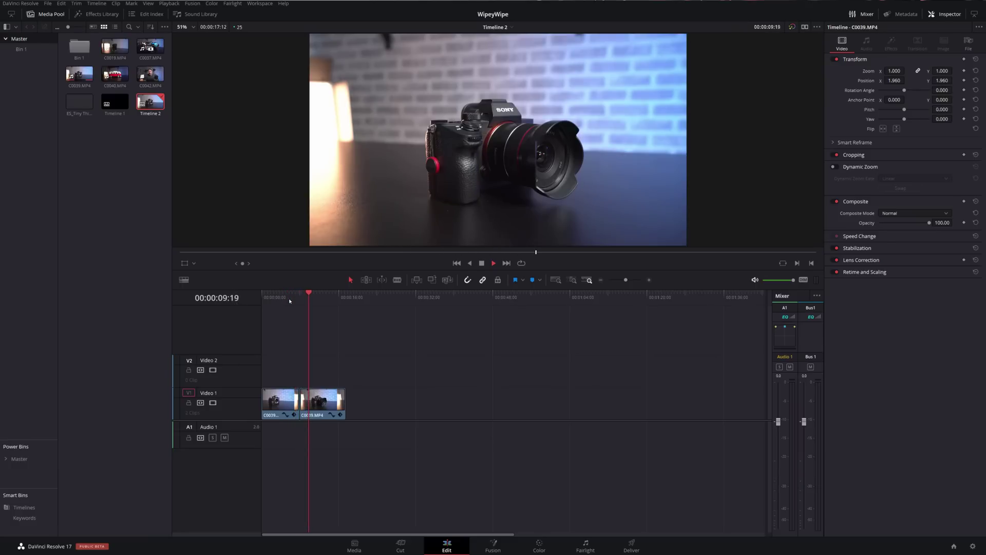
{"action": "key", "text": "space"}
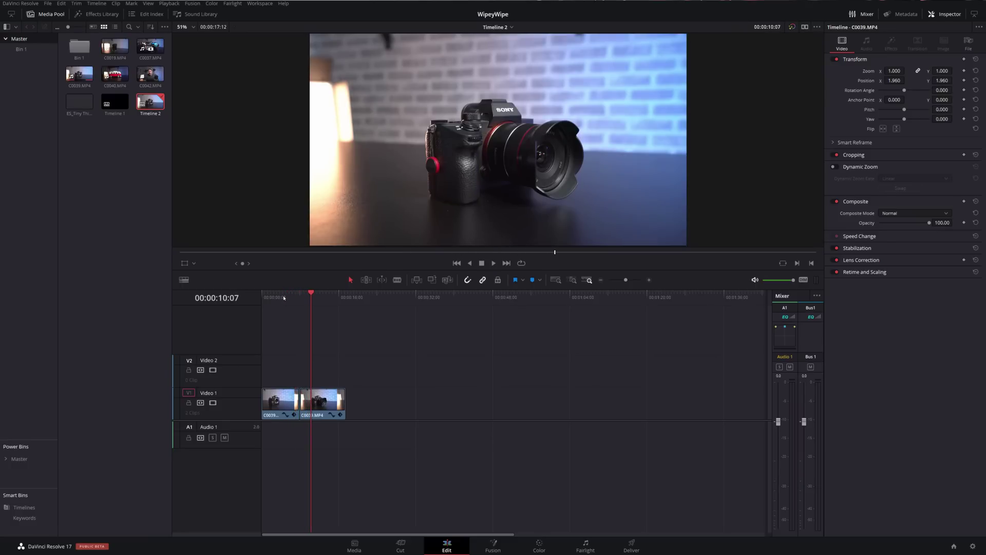
- Add a Cross Dissolve on the cut between the two C0039.MP4 pieces and preview it
{"action": "left_click", "coordinate": [117, 20]}
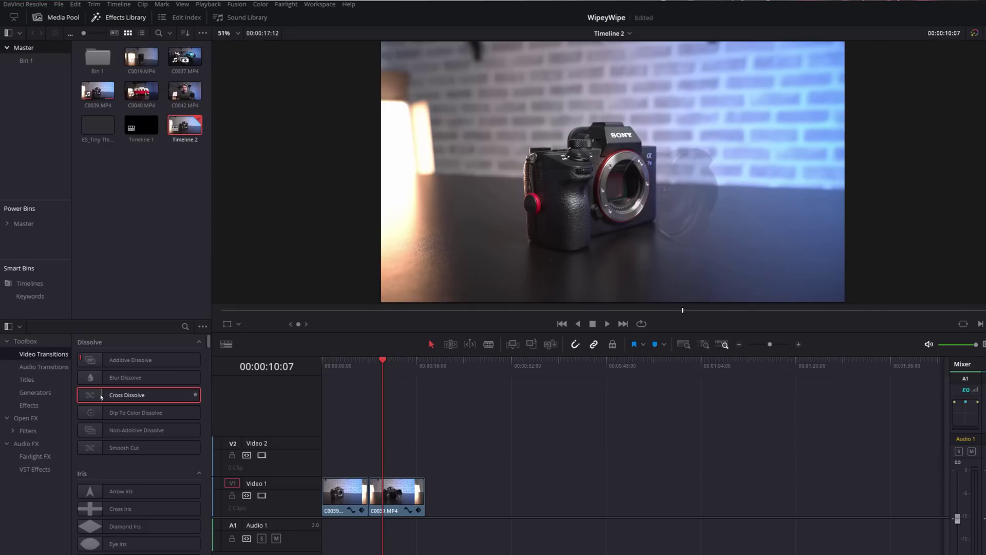
{"action": "left_click_drag", "start_coordinate": [101, 397], "coordinate": [368, 499]}
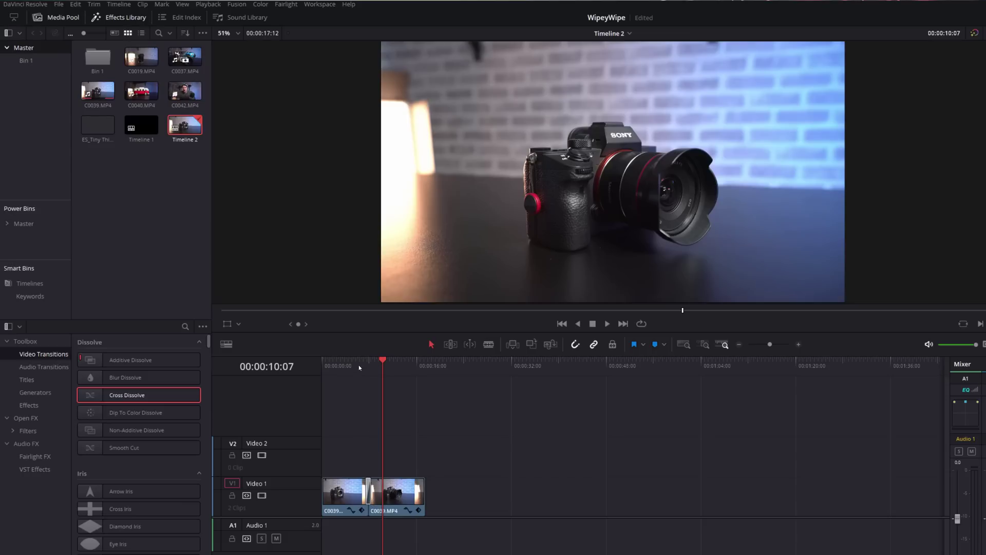
{"action": "key", "text": "Up"}
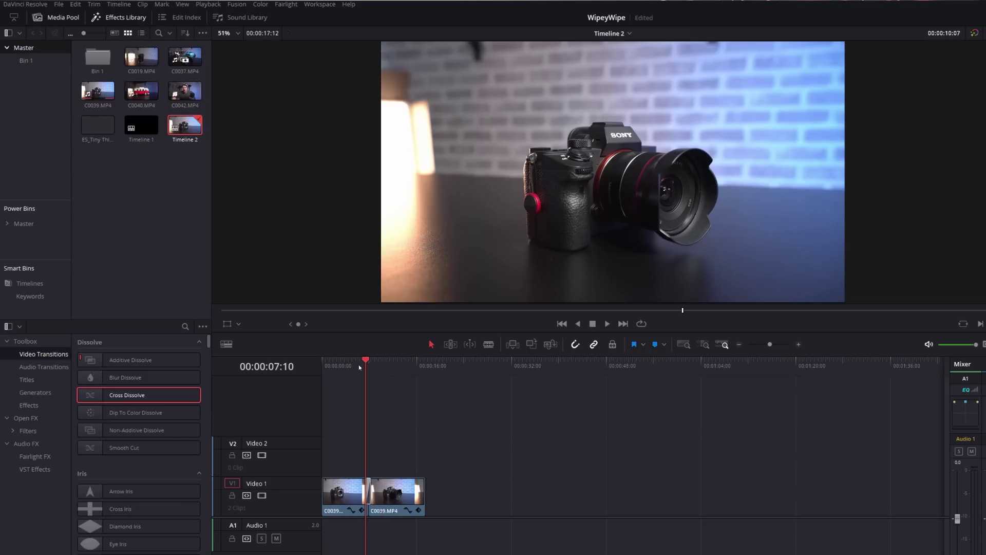
{"action": "key", "text": "space"}
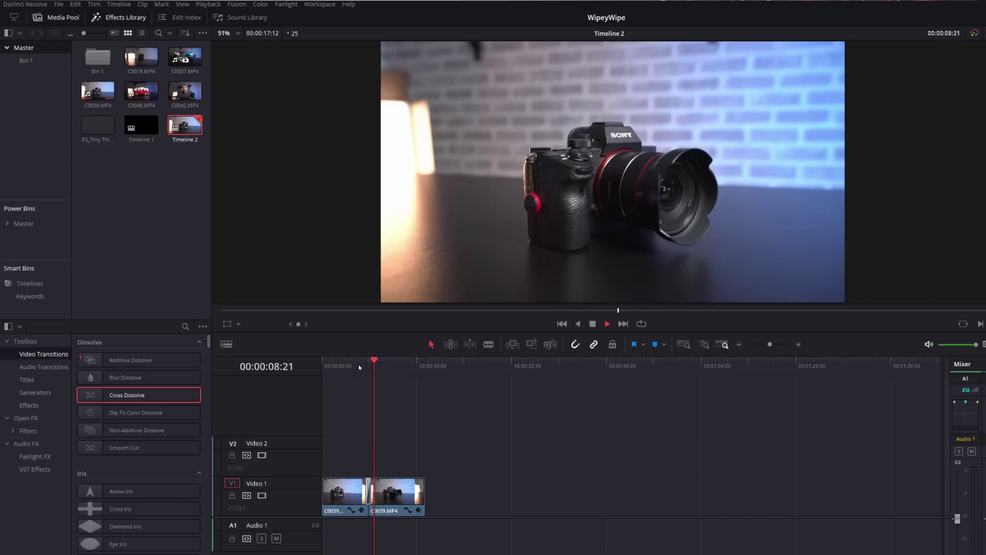
{"action": "key", "text": "Up"}
{"action": "key", "text": "space"}
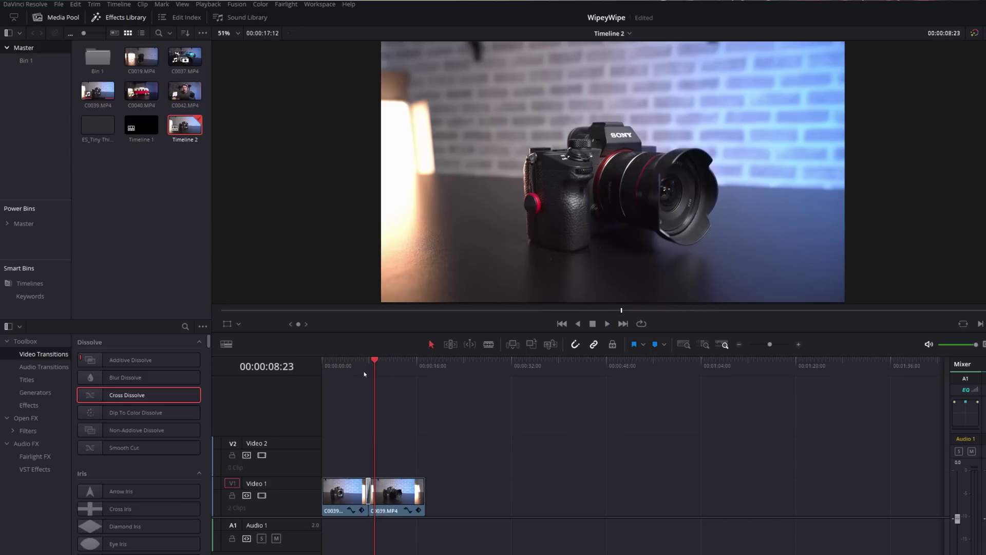
- Lengthen the Cross Dissolve to 1.8 seconds (44 frames) and replay it
{"action": "left_click", "coordinate": [799, 345]}
{"action": "left_click", "coordinate": [491, 363]}
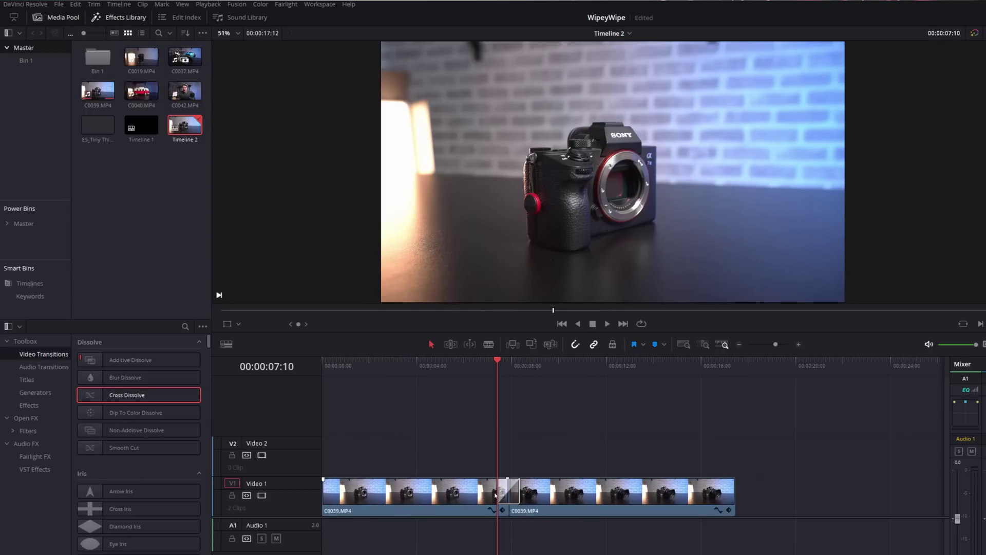
{"action": "left_click_drag", "start_coordinate": [491, 492], "coordinate": [487, 492]}
{"action": "key", "text": "slash"}
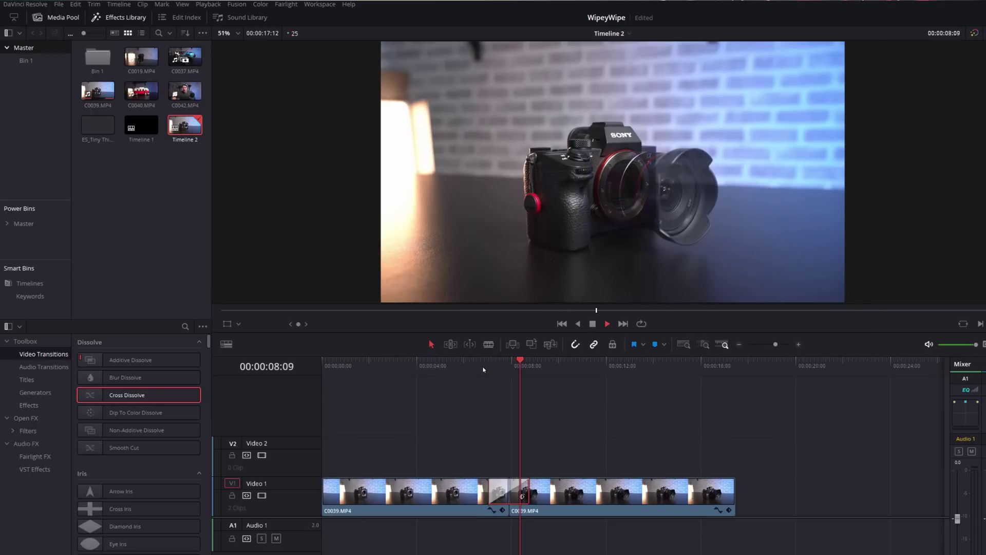
{"action": "left_click", "coordinate": [477, 369]}
{"action": "key", "text": "space"}
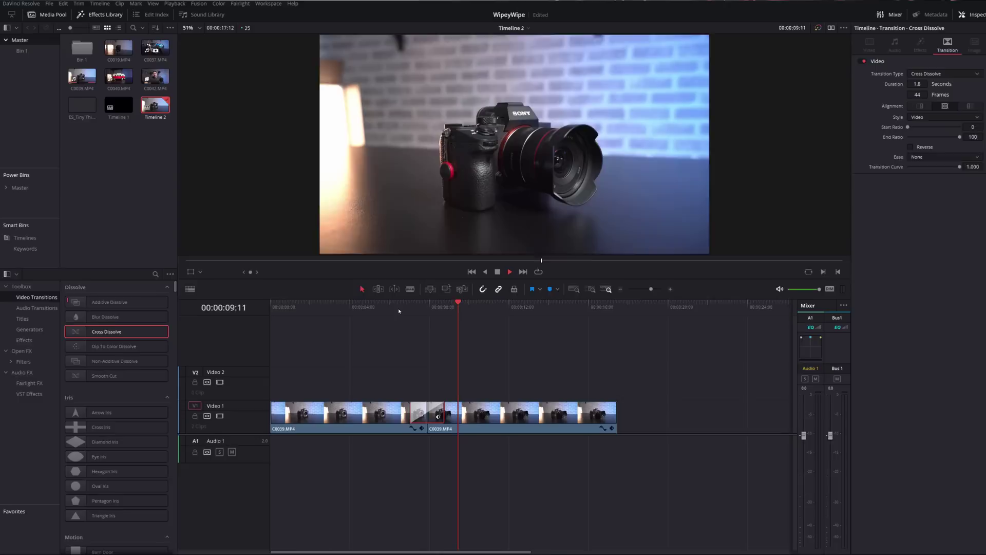
- Keep the Cross Dissolve's Style on Video and preview it
{"action": "key", "text": "space"}
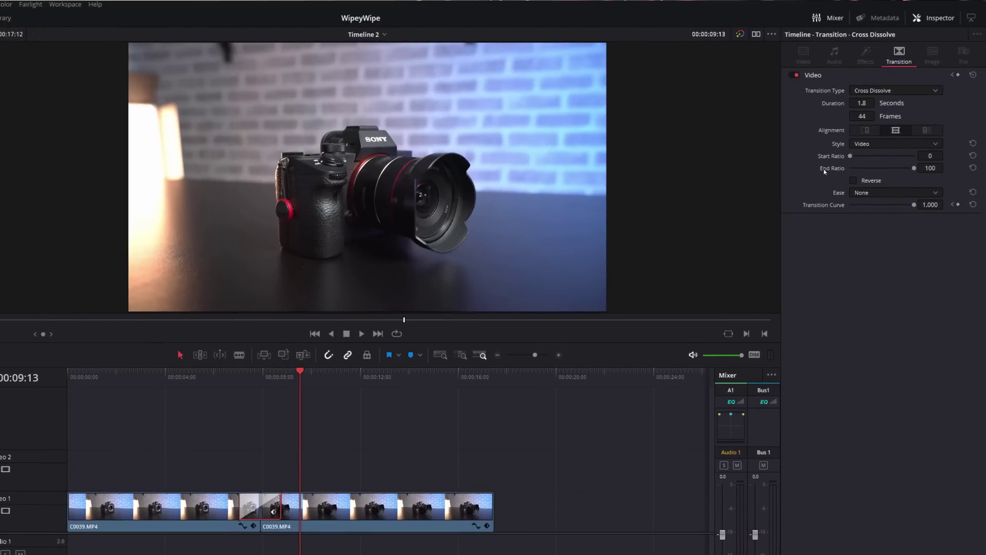
{"action": "left_click", "coordinate": [867, 145]}
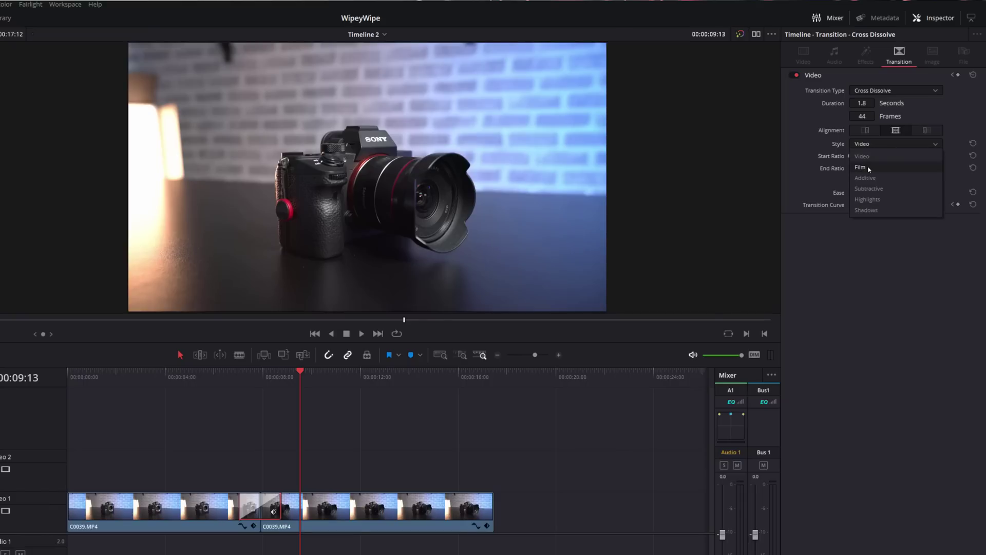
{"action": "left_click", "coordinate": [860, 263]}
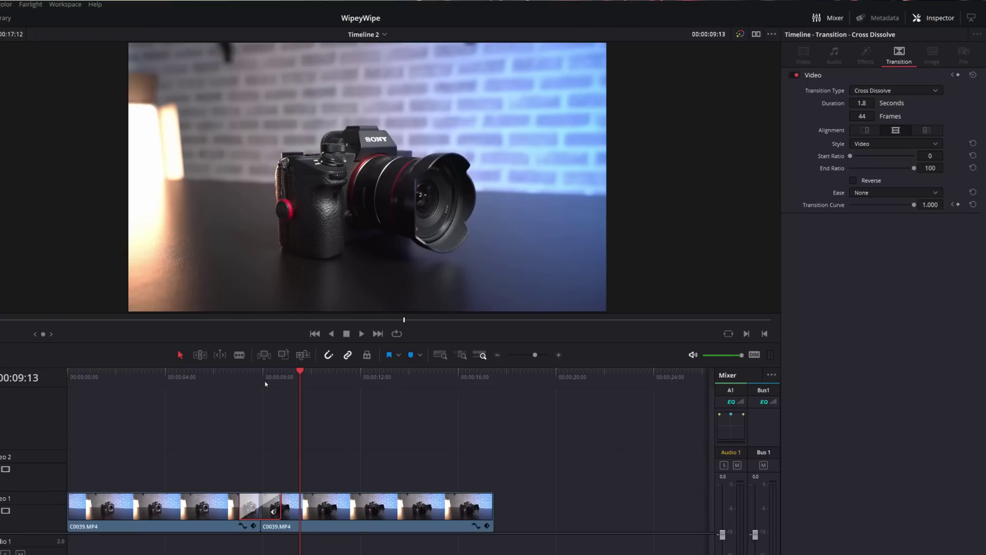
{"action": "left_click_drag", "start_coordinate": [265, 383], "coordinate": [252, 380]}
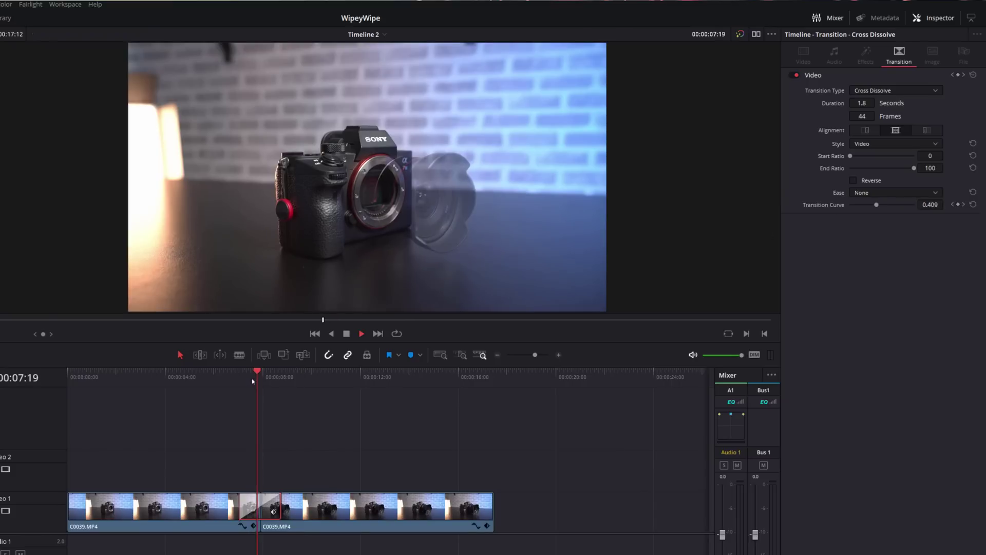
{"action": "key", "text": "space"}
- Set the dissolve's Ease to In & Out and play it back
{"action": "left_click", "coordinate": [864, 194]}
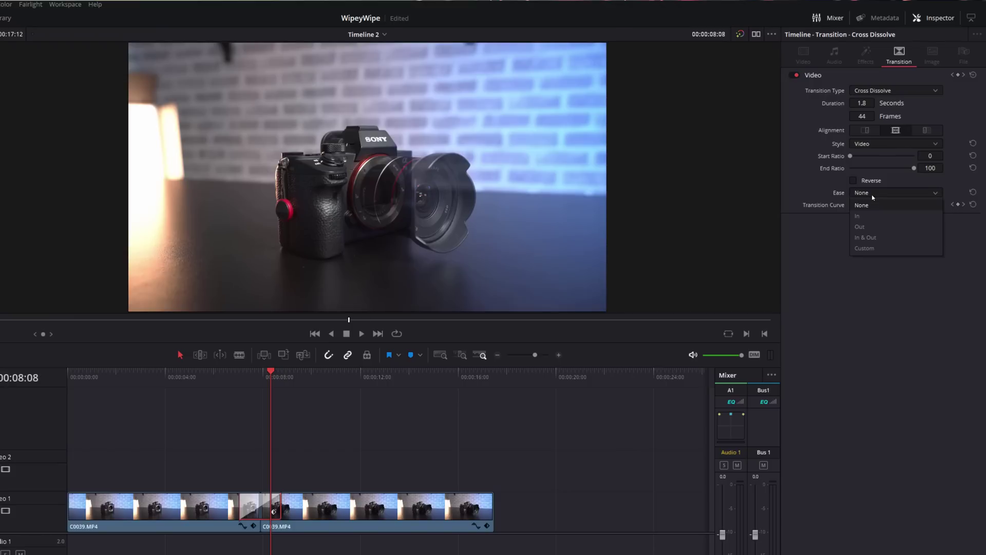
{"action": "left_click", "coordinate": [869, 238]}
{"action": "left_click", "coordinate": [244, 376]}
{"action": "key", "text": "space"}
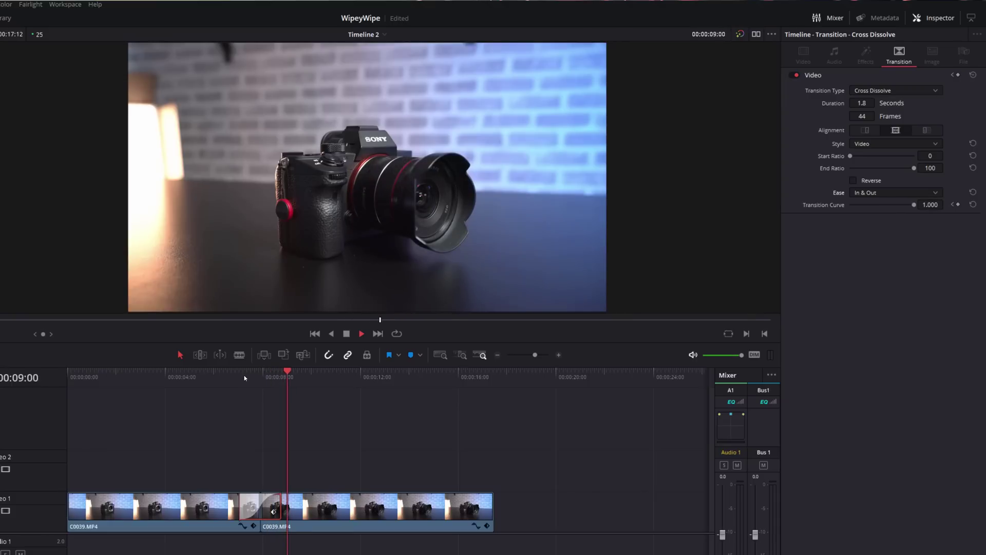
{"action": "key", "text": "space"}
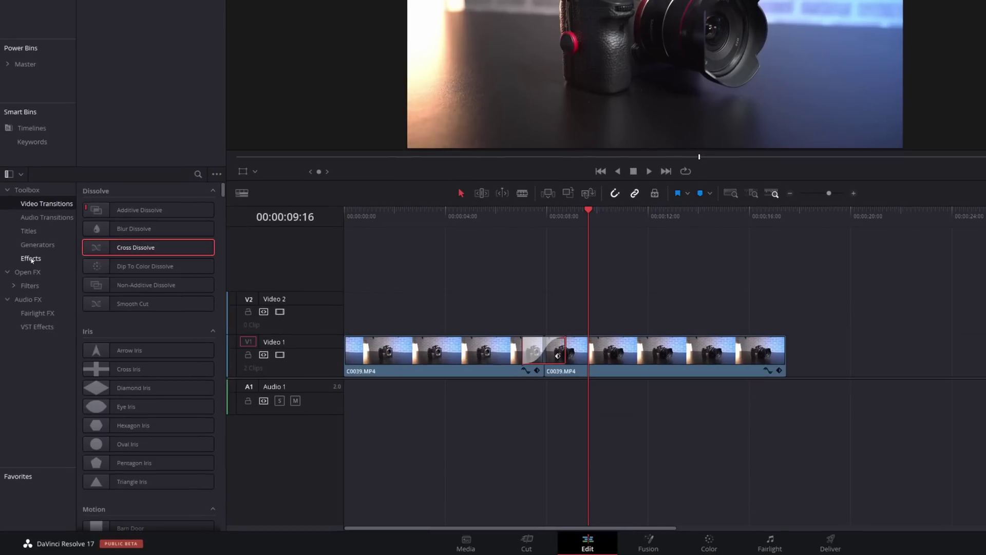
{"action": "left_click", "coordinate": [31, 259]}
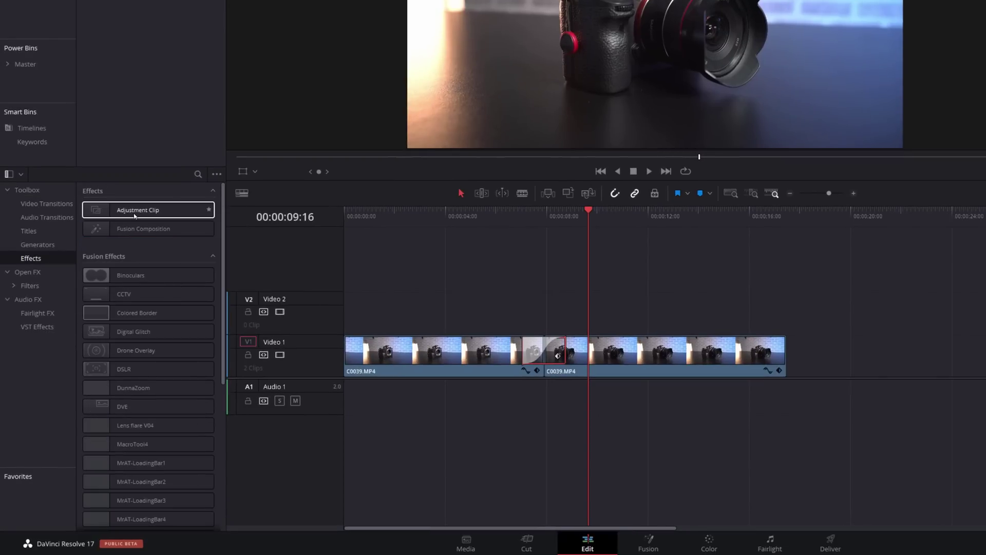
{"action": "left_click_drag", "start_coordinate": [135, 216], "coordinate": [348, 316]}
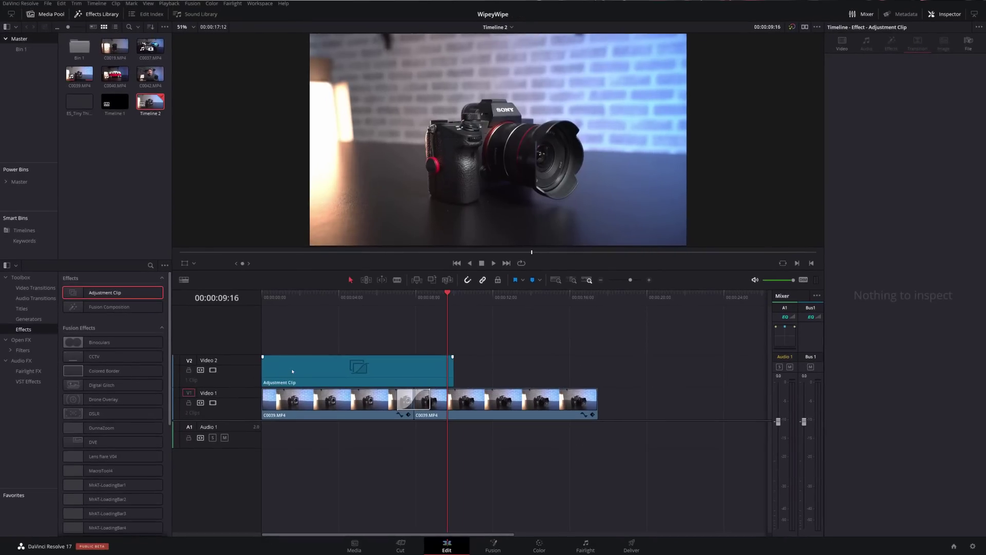
{"action": "left_click_drag", "start_coordinate": [449, 369], "coordinate": [596, 370]}
{"action": "left_click", "coordinate": [424, 376]}
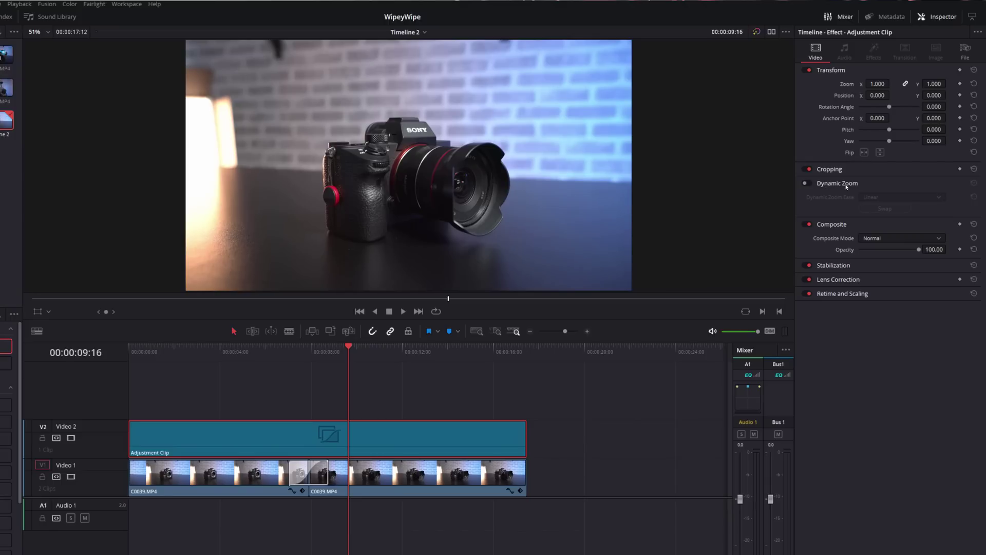
{"action": "left_click", "coordinate": [805, 183]}
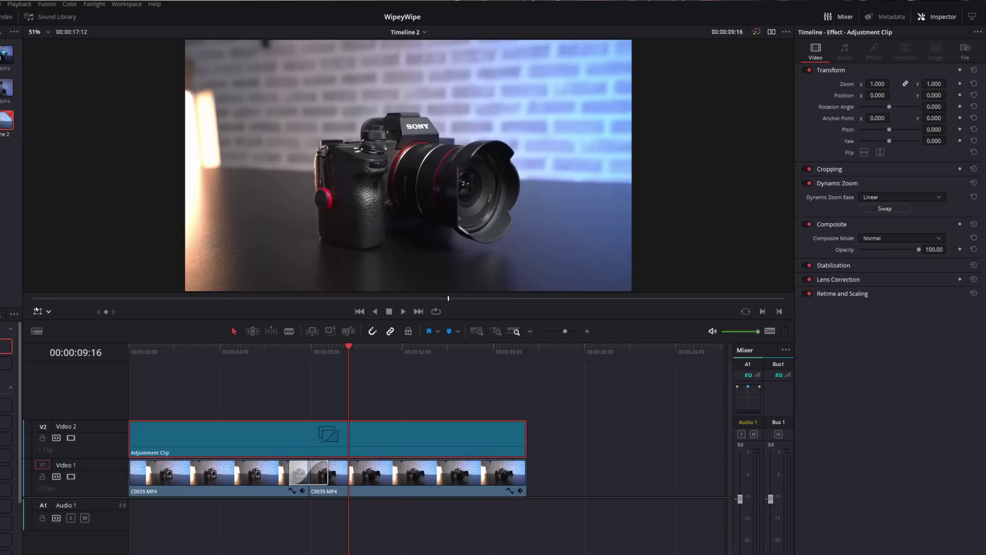
{"action": "left_click", "coordinate": [48, 313]}
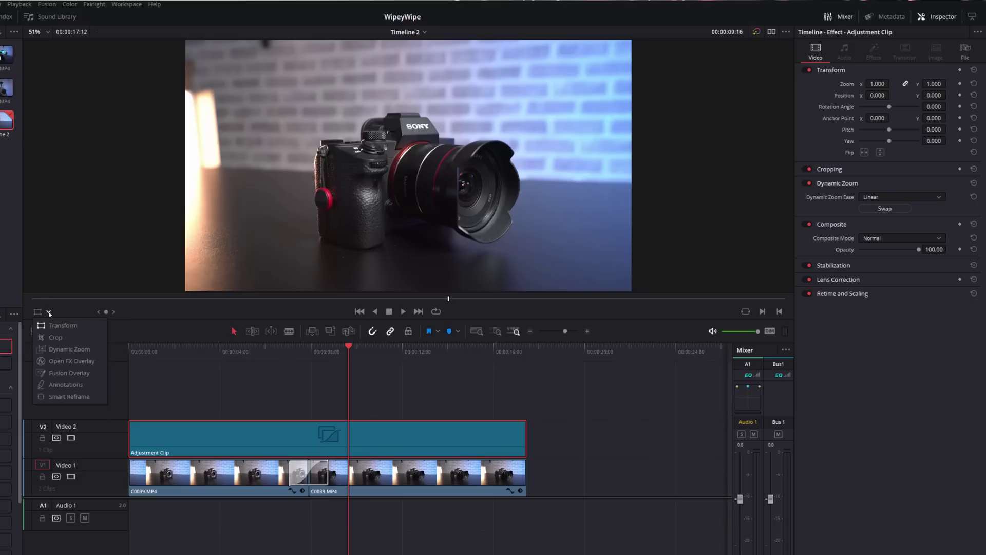
{"action": "left_click", "coordinate": [53, 349]}
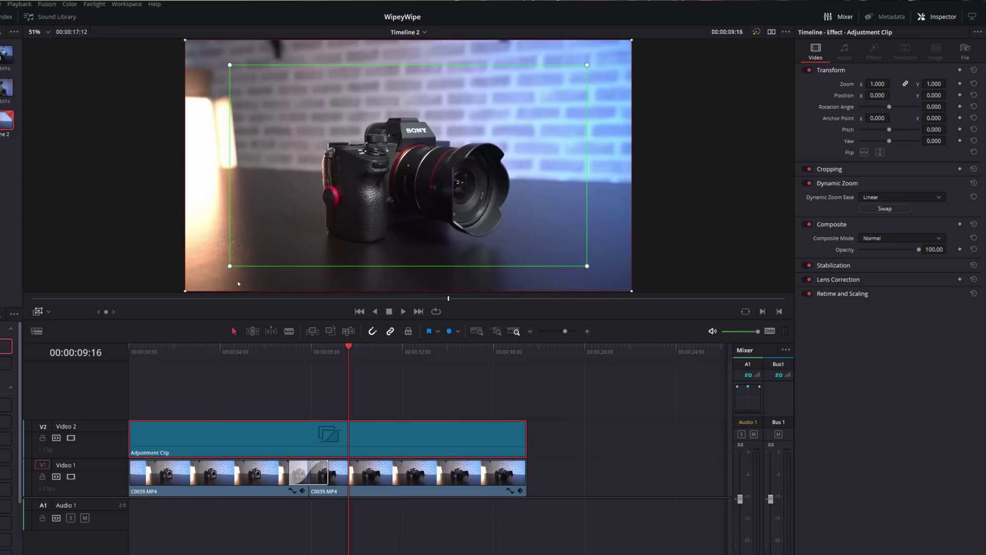
{"action": "left_click_drag", "start_coordinate": [304, 348], "coordinate": [199, 357]}
{"action": "key", "text": "space"}
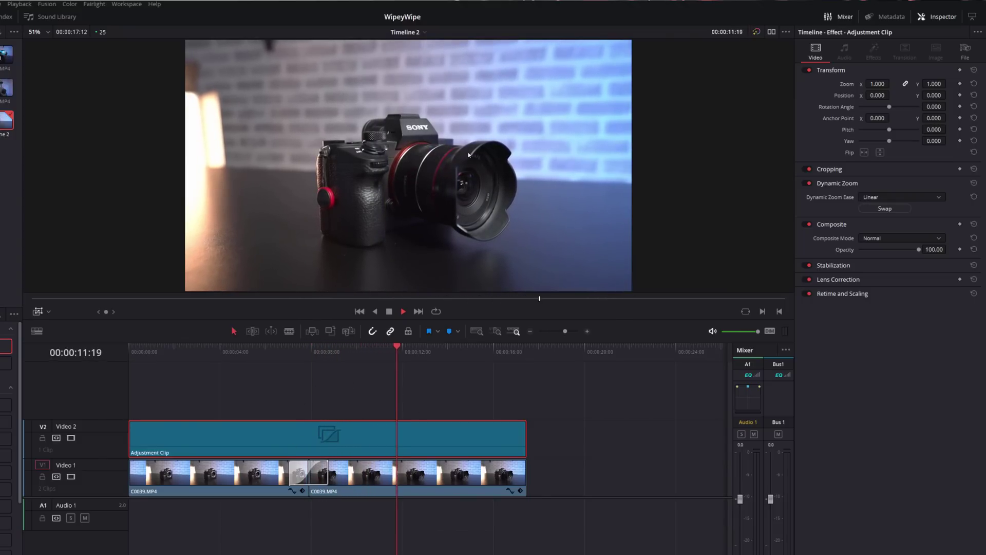
{"action": "key", "text": "space"}
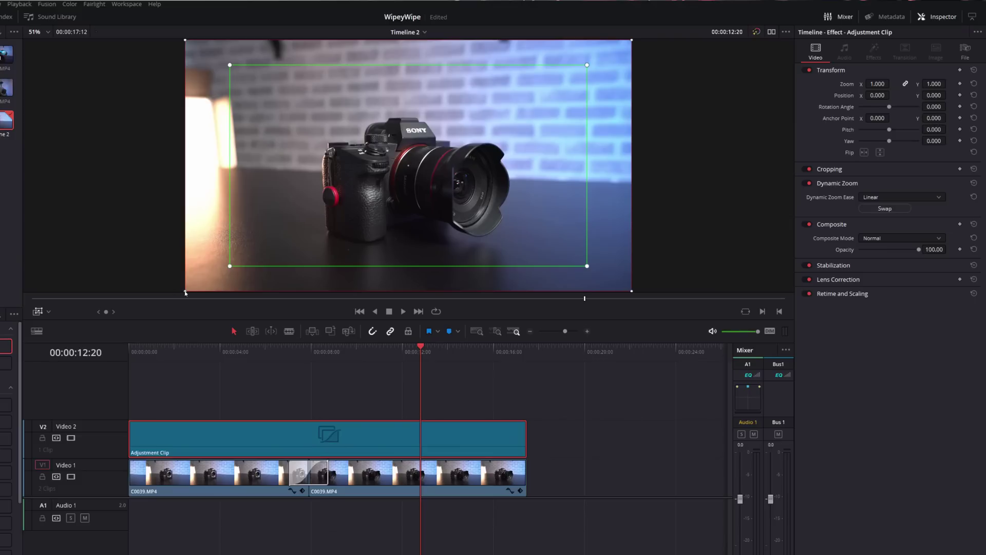
- Match the red end box to the green start box, move red right and green left, then preview
{"action": "left_click_drag", "start_coordinate": [185, 292], "coordinate": [230, 266]}
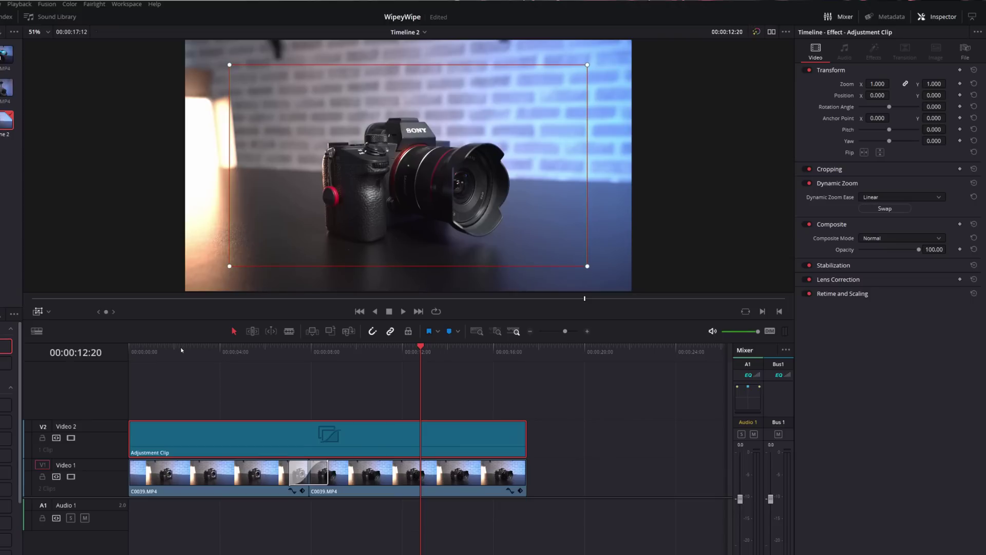
{"action": "left_click_drag", "start_coordinate": [298, 215], "coordinate": [334, 206]}
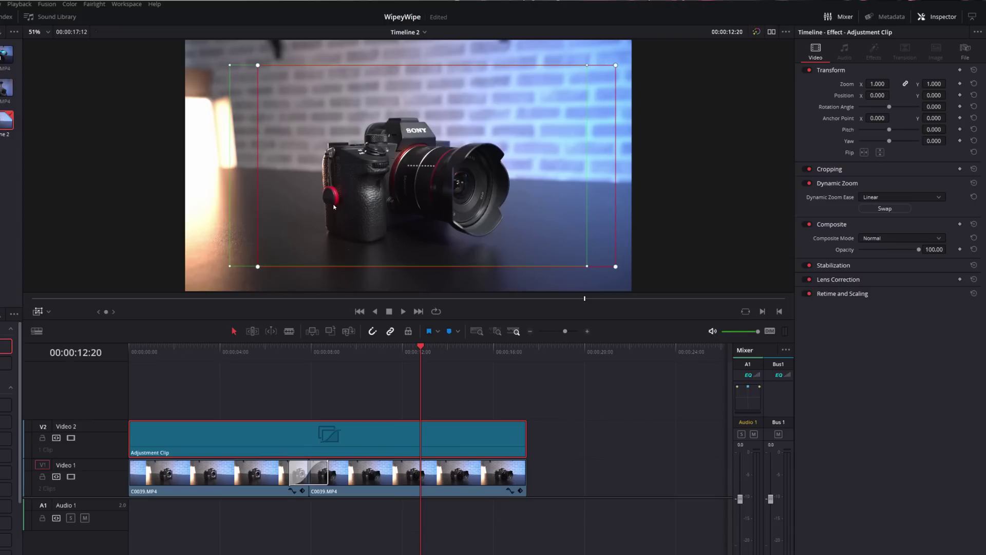
{"action": "left_click_drag", "start_coordinate": [252, 180], "coordinate": [236, 179]}
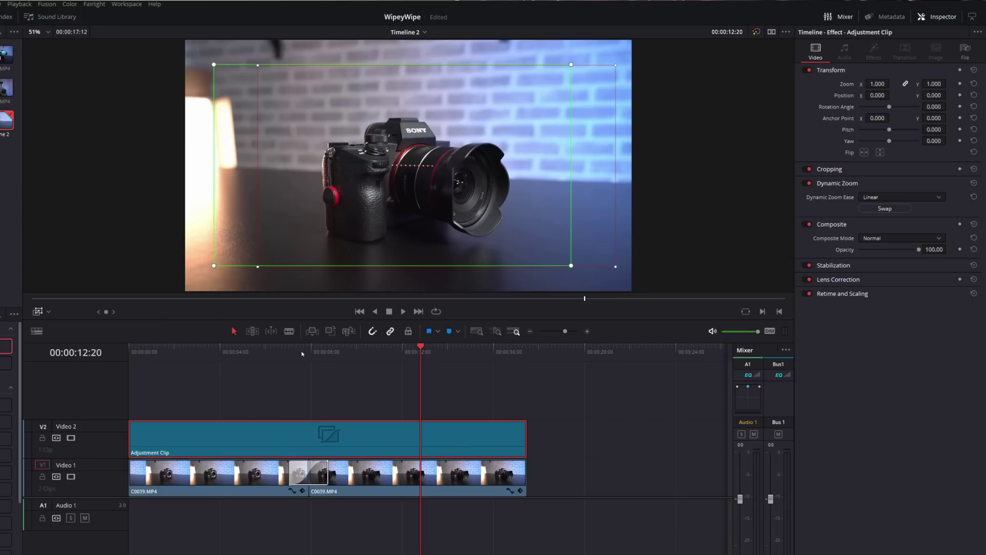
{"action": "left_click_drag", "start_coordinate": [308, 350], "coordinate": [239, 344]}
{"action": "key", "text": "space"}
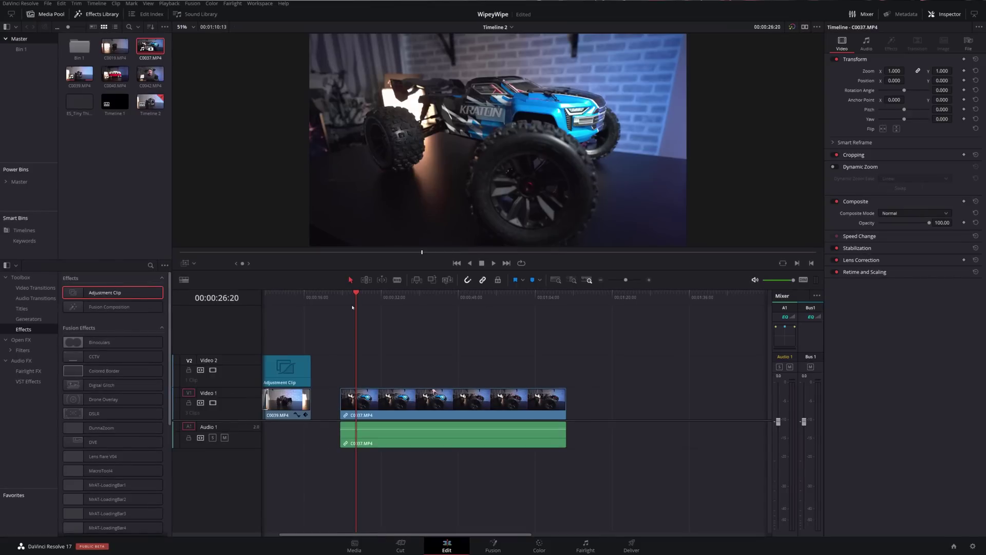
- Split C0037.MP4, delete the unwanted section and close the gap so the pieces join
{"action": "left_click_drag", "start_coordinate": [352, 298], "coordinate": [497, 296]}
{"action": "key", "text": "ctrl+b"}
{"action": "key", "text": "ctrl+b"}
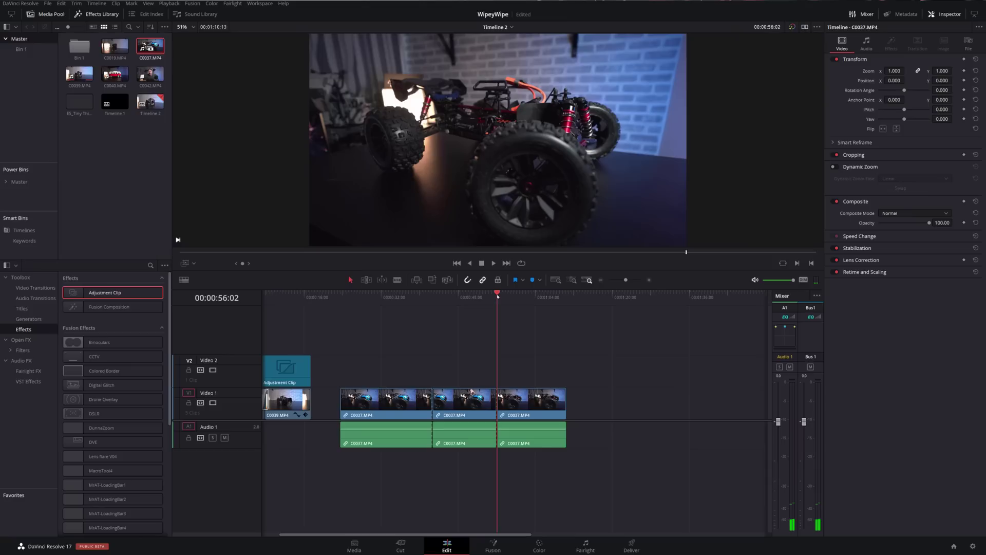
{"action": "left_click", "coordinate": [472, 403]}
{"action": "key", "text": "BackSpace"}
{"action": "left_click", "coordinate": [472, 403]}
{"action": "key", "text": "BackSpace"}
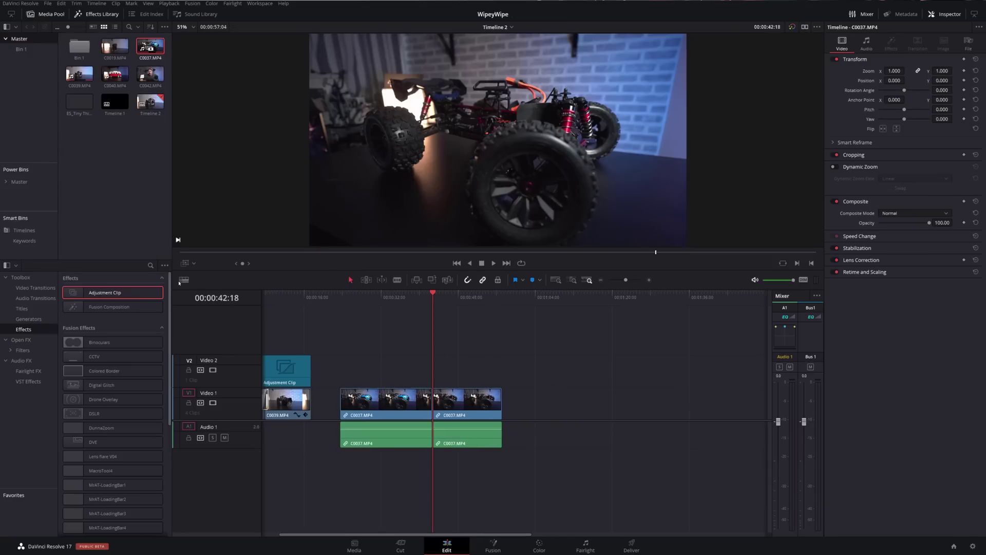
- Drop a Center Wipe from Video Transitions onto the cut between the C0037.MP4 pieces and preview it
{"action": "left_click", "coordinate": [36, 287]}
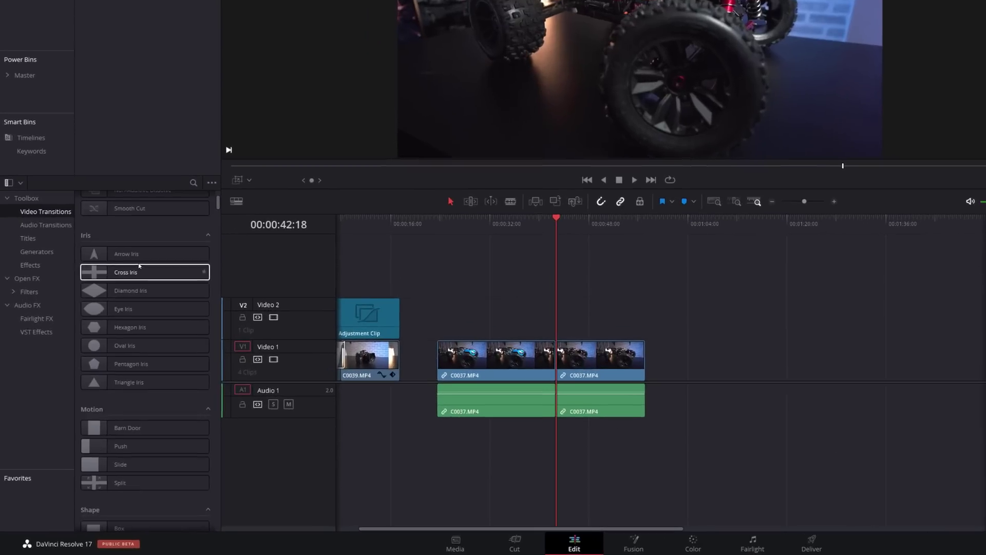
{"action": "scroll", "coordinate": [109, 329], "scroll_direction": "down", "scroll_amount": 5}
{"action": "scroll", "coordinate": [123, 282], "scroll_direction": "down", "scroll_amount": 3}
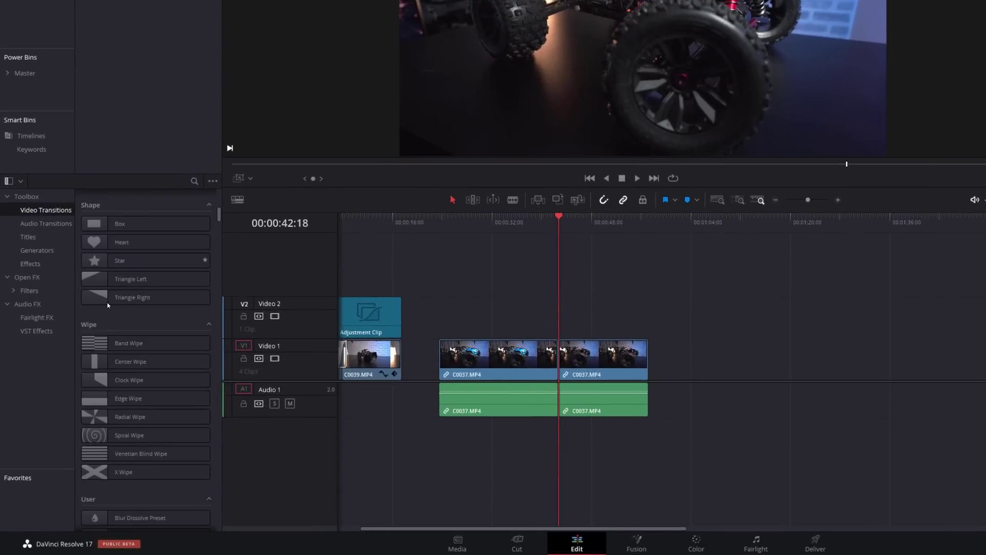
{"action": "scroll", "coordinate": [122, 331], "scroll_direction": "down", "scroll_amount": 2}
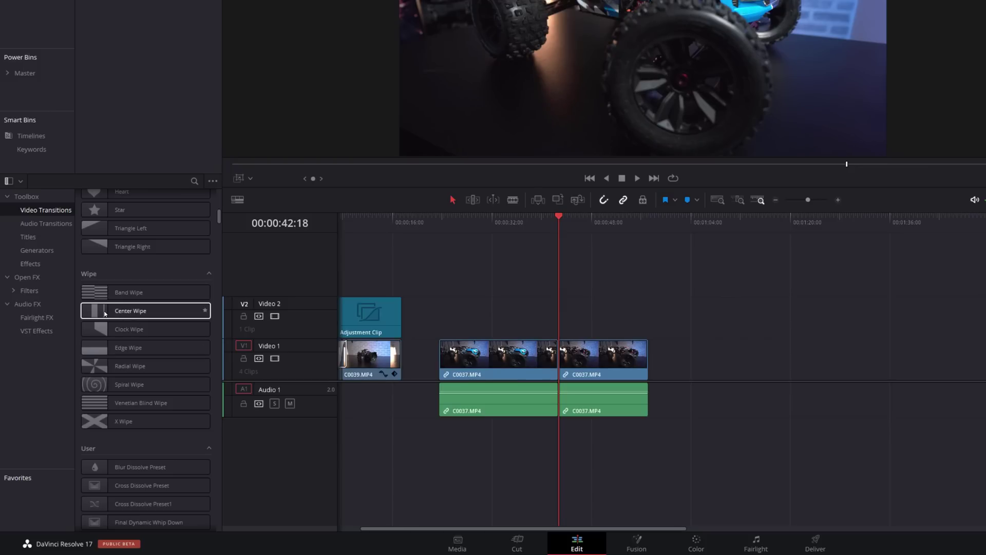
{"action": "left_click_drag", "start_coordinate": [105, 313], "coordinate": [559, 362]}
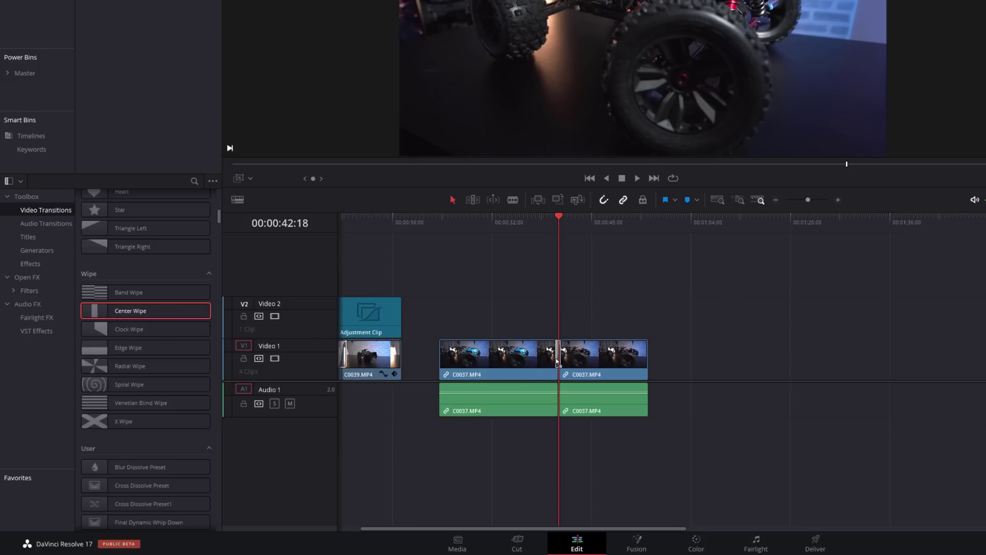
{"action": "key", "text": "slash"}
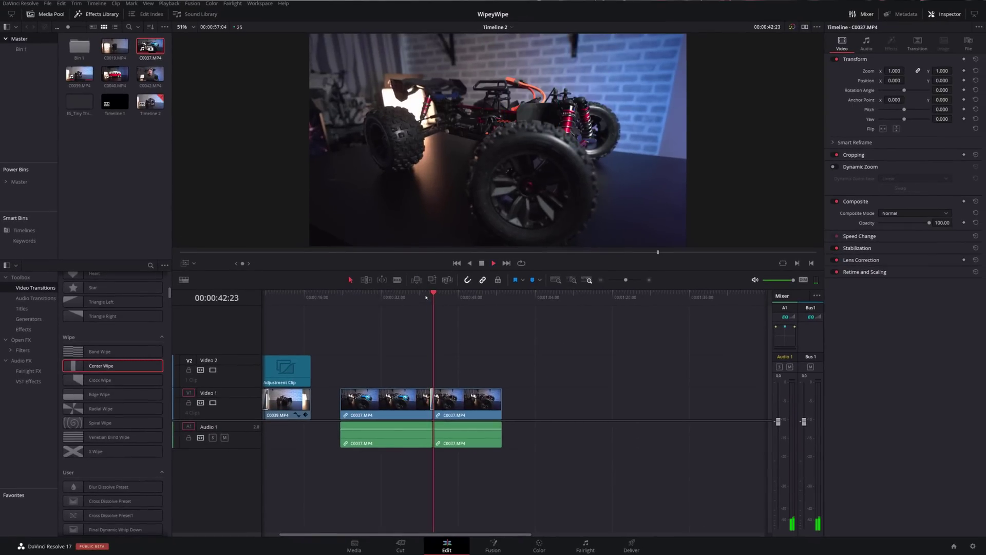
{"action": "key", "text": "space"}
{"action": "scroll", "coordinate": [426, 297], "scroll_direction": "up", "scroll_amount": 2}
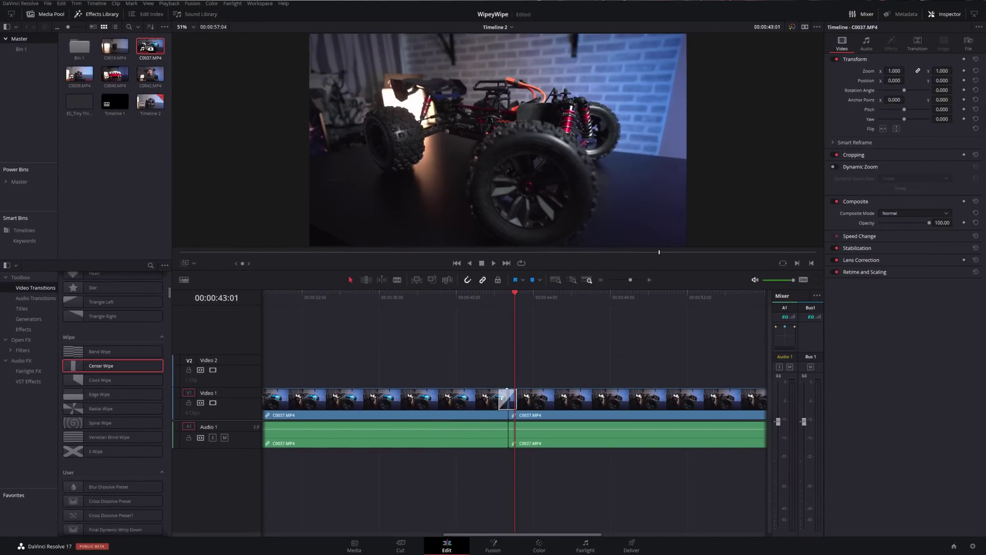
- Extend the Center Wipe to 4.6 seconds (114 frames), select it and play it through
{"action": "left_click_drag", "start_coordinate": [499, 397], "coordinate": [464, 396]}
{"action": "left_click", "coordinate": [455, 297]}
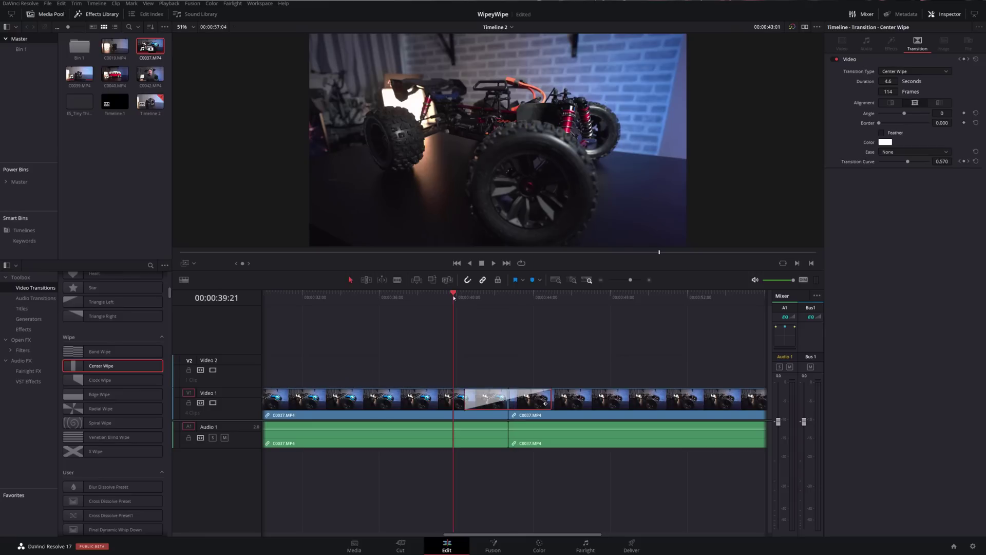
{"action": "key", "text": "space"}
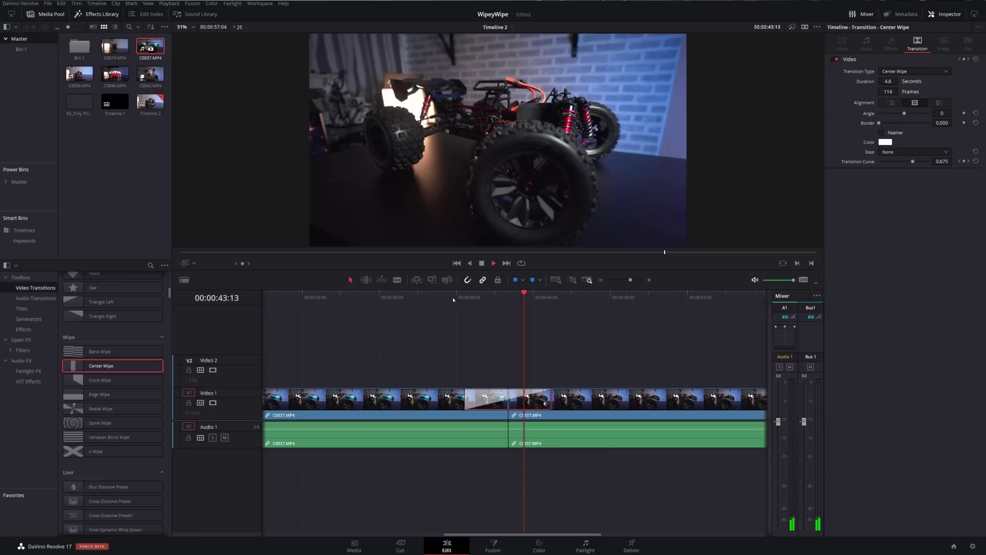
{"action": "left_click", "coordinate": [489, 297]}
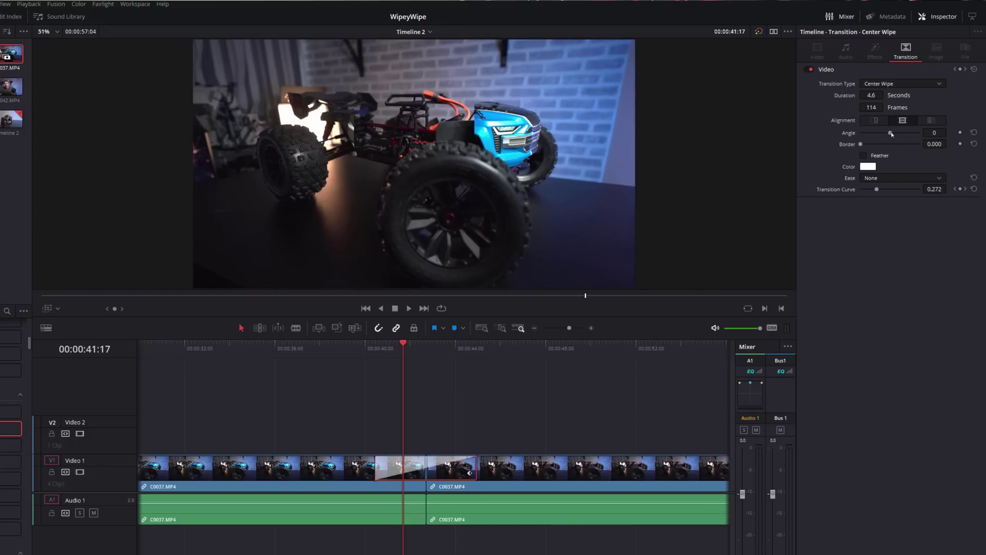
- Reset the wipe Angle to 0 and widen the feathered Border to 157.560
{"action": "left_click_drag", "start_coordinate": [892, 135], "coordinate": [898, 134]}
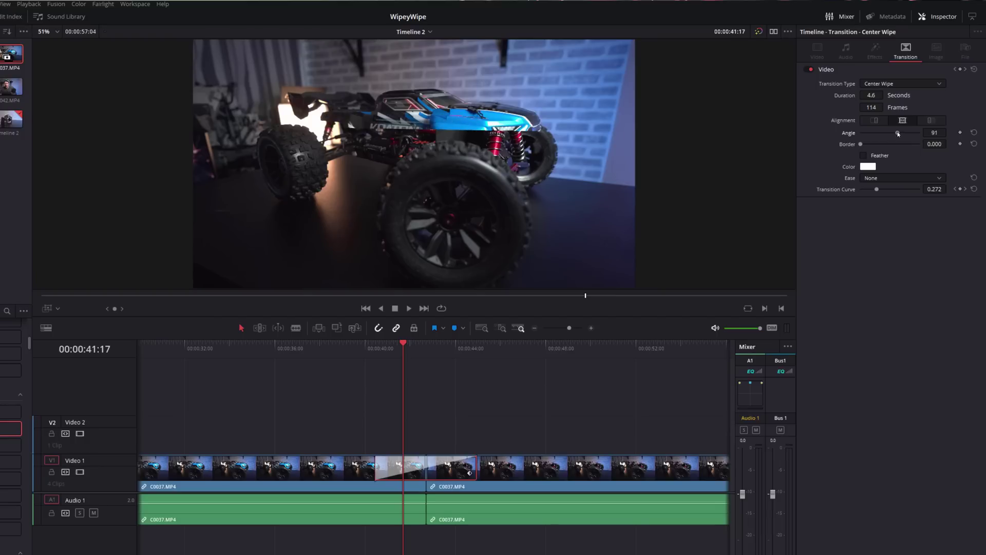
{"action": "double_click", "coordinate": [847, 134]}
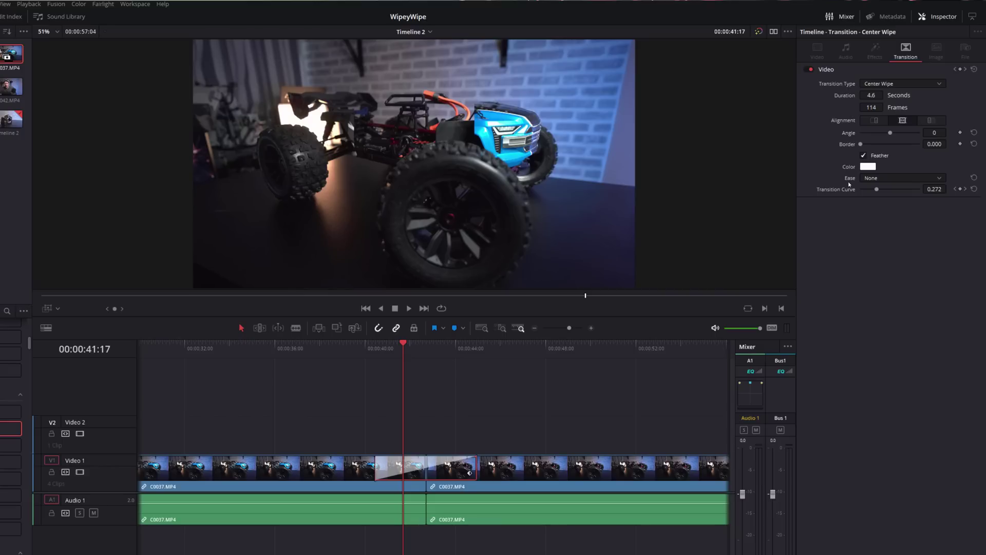
{"action": "left_click_drag", "start_coordinate": [862, 145], "coordinate": [867, 145]}
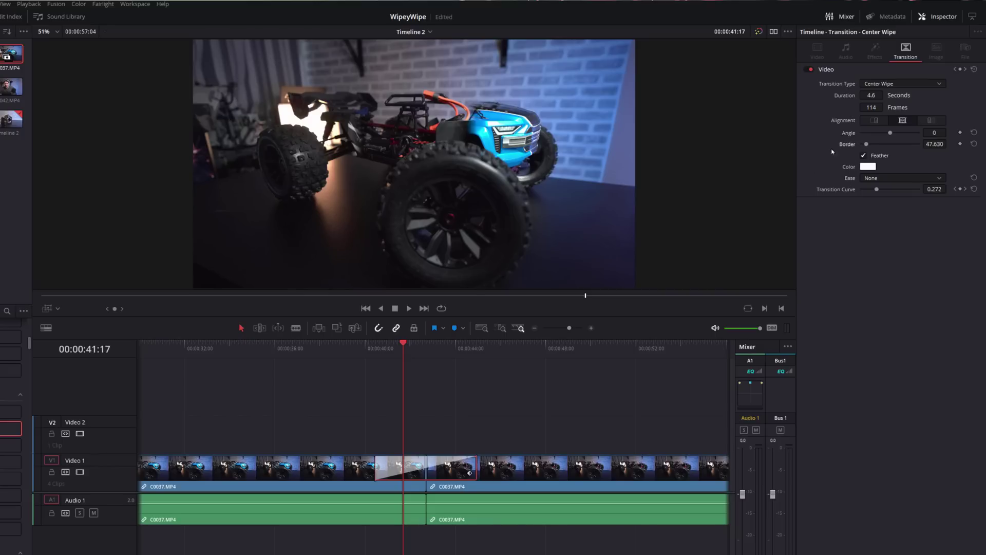
{"action": "left_click_drag", "start_coordinate": [867, 145], "coordinate": [877, 146]}
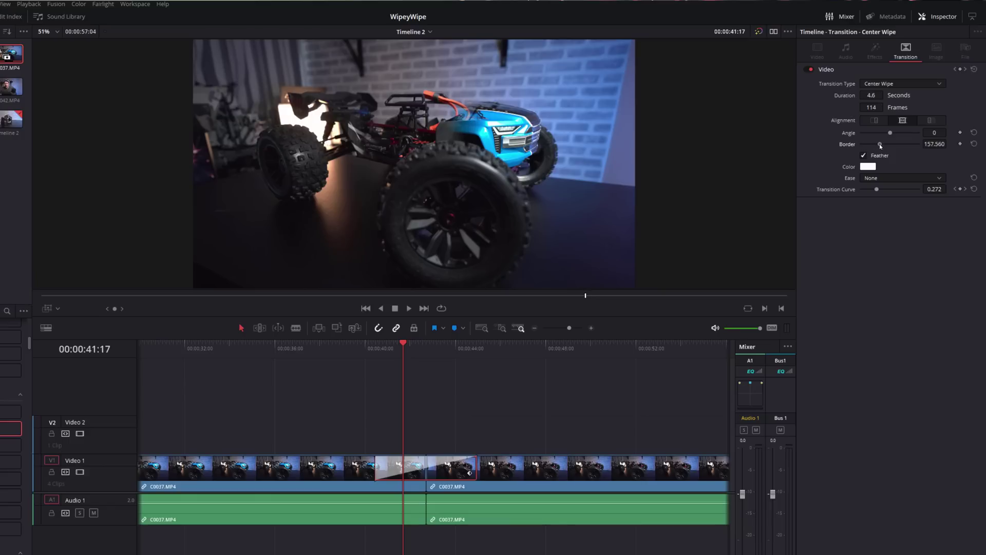
{"action": "left_click", "coordinate": [374, 349]}
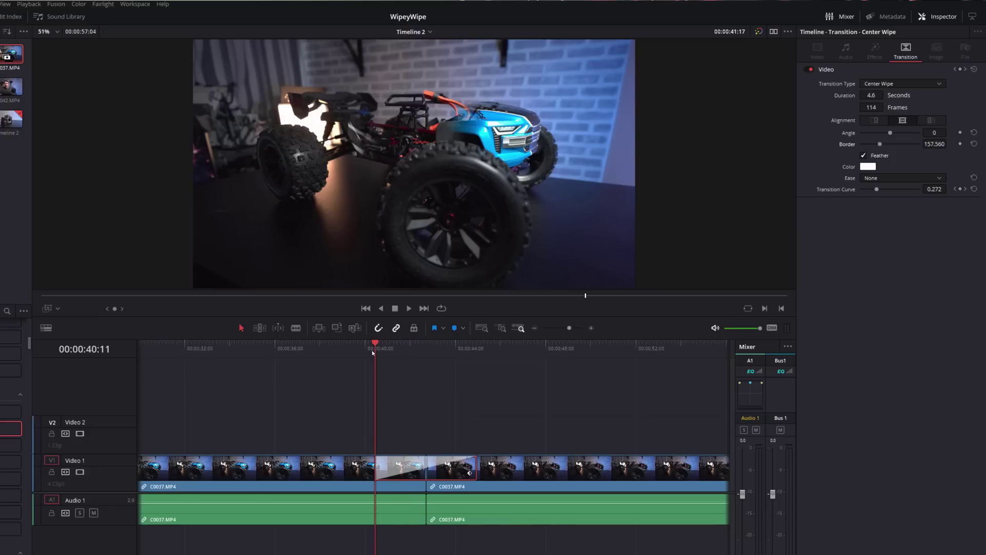
- Preview the feathered wipe, then place an Adjustment Clip on Video 2 over it
{"action": "key", "text": "space"}
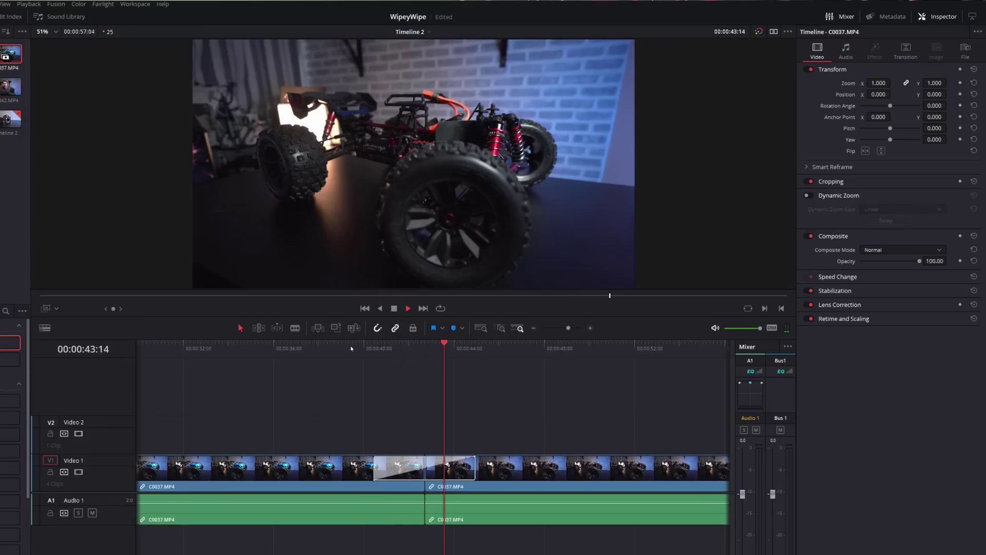
{"action": "key", "text": "space"}
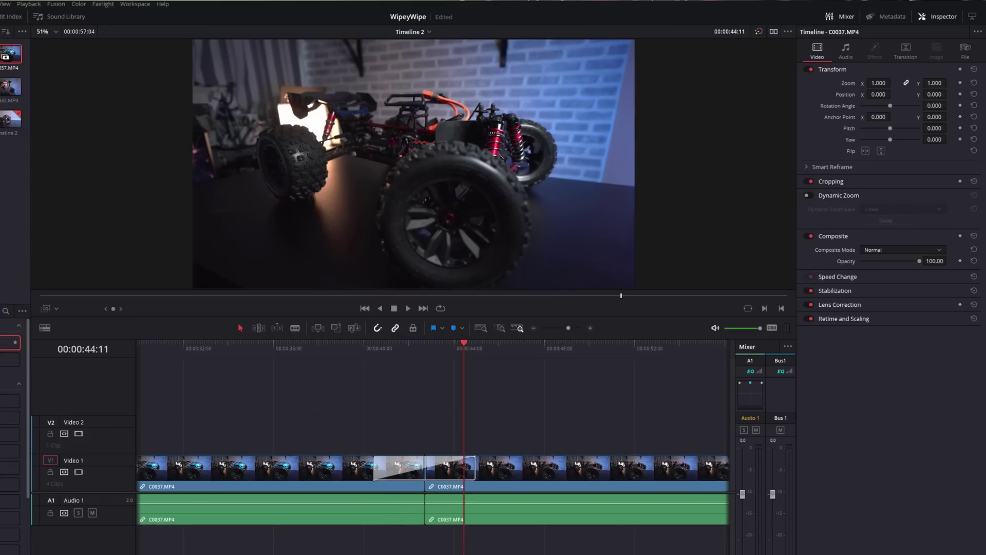
{"action": "left_click_drag", "start_coordinate": [10, 342], "coordinate": [410, 435]}
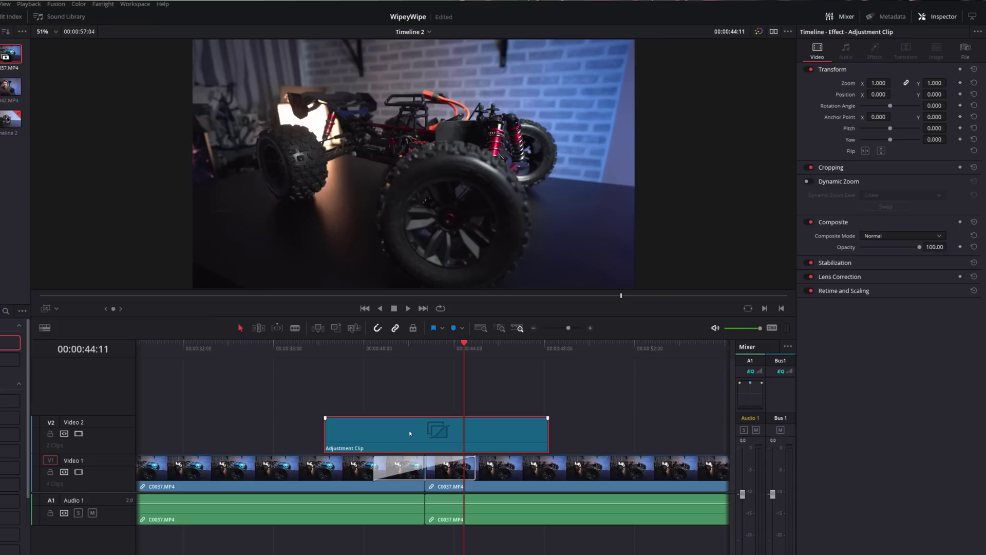